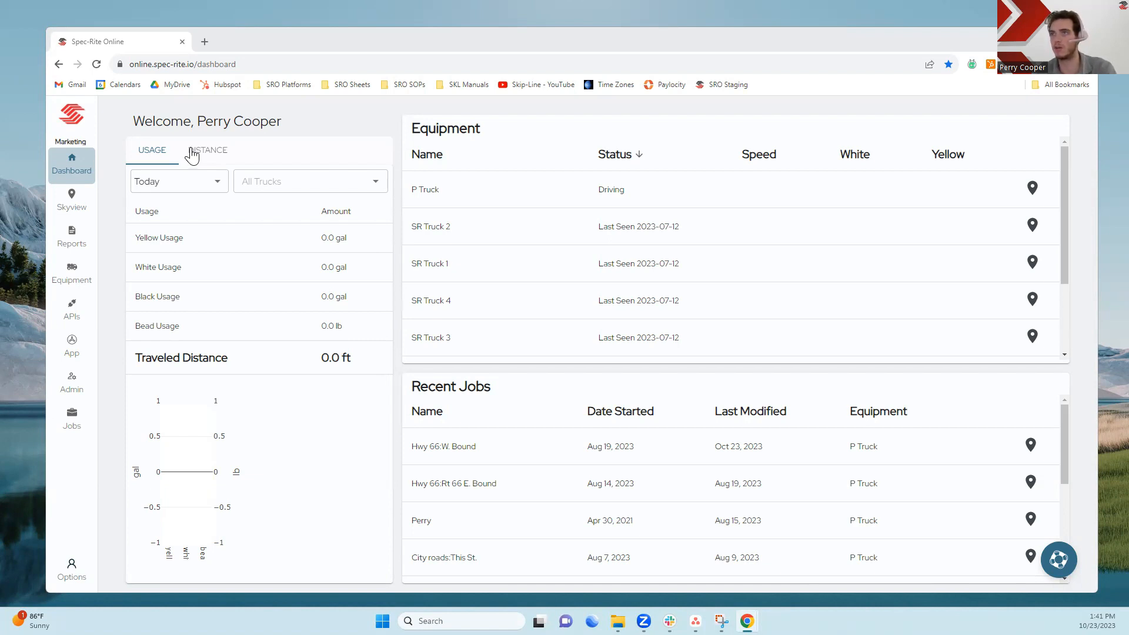
# - Start a new recurring report in the Reports section using the Usage Report template
pyautogui.click(73, 245)
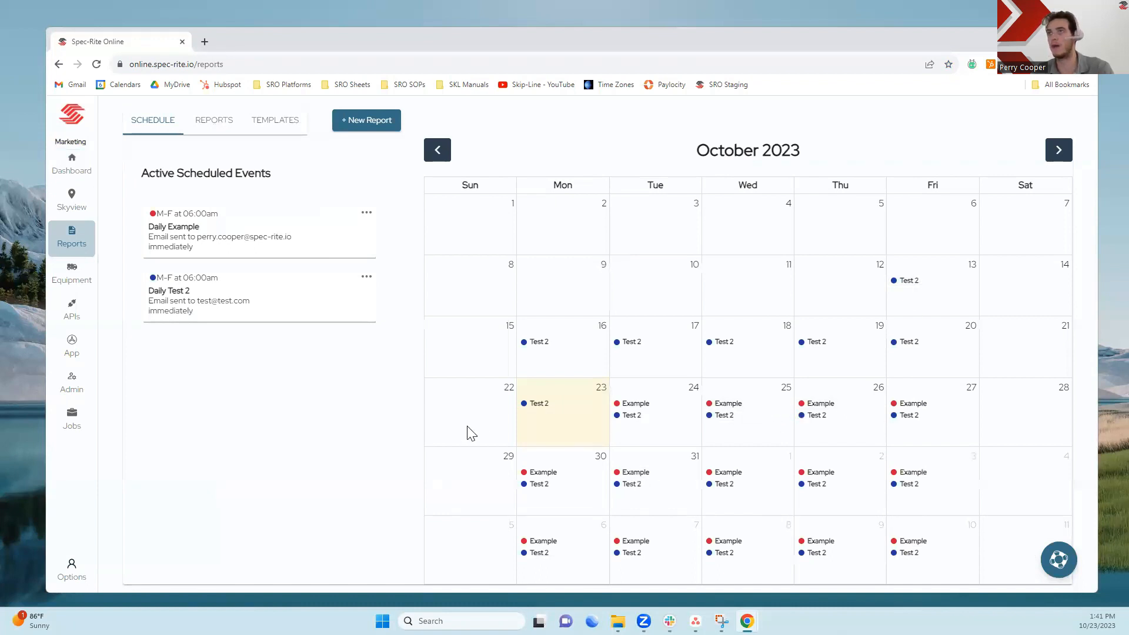
pyautogui.click(383, 124)
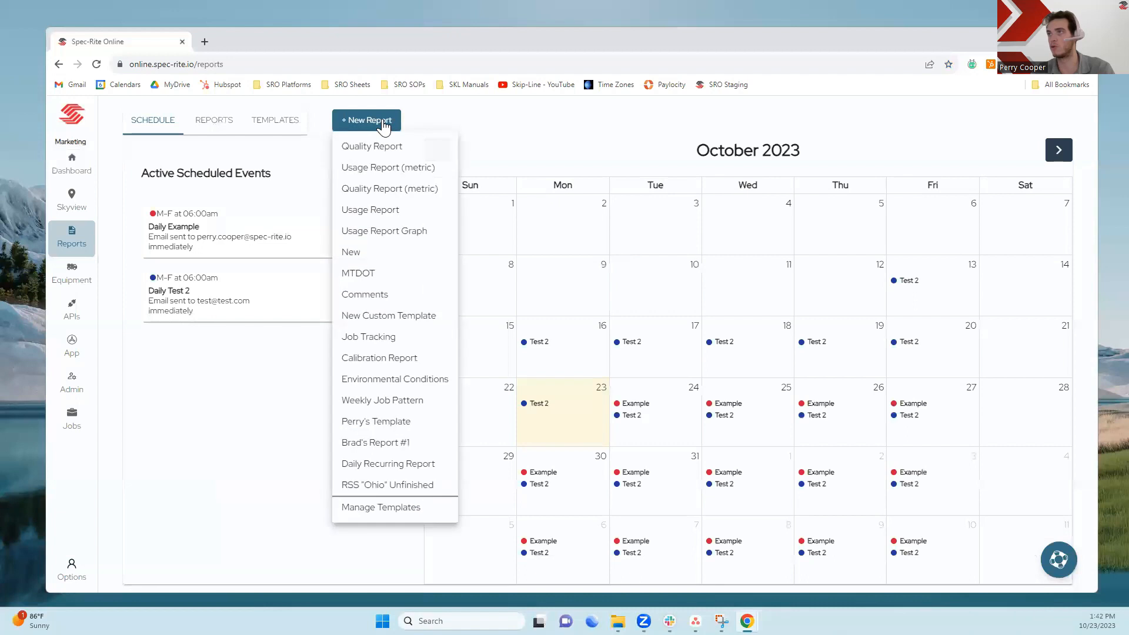
pyautogui.click(345, 212)
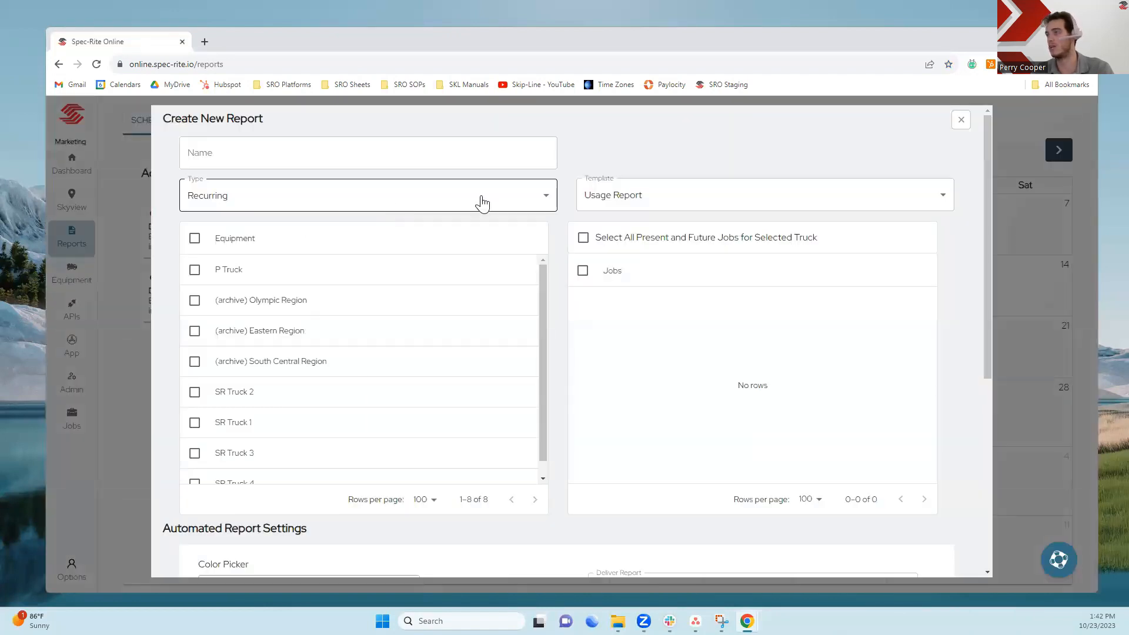
pyautogui.click(633, 202)
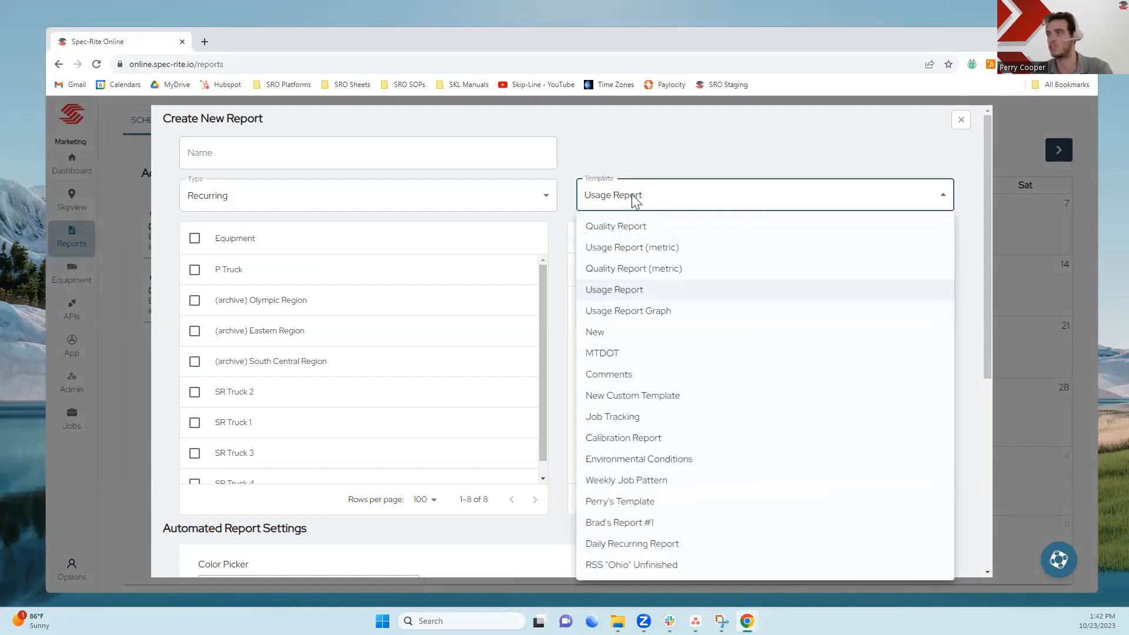
pyautogui.click(627, 203)
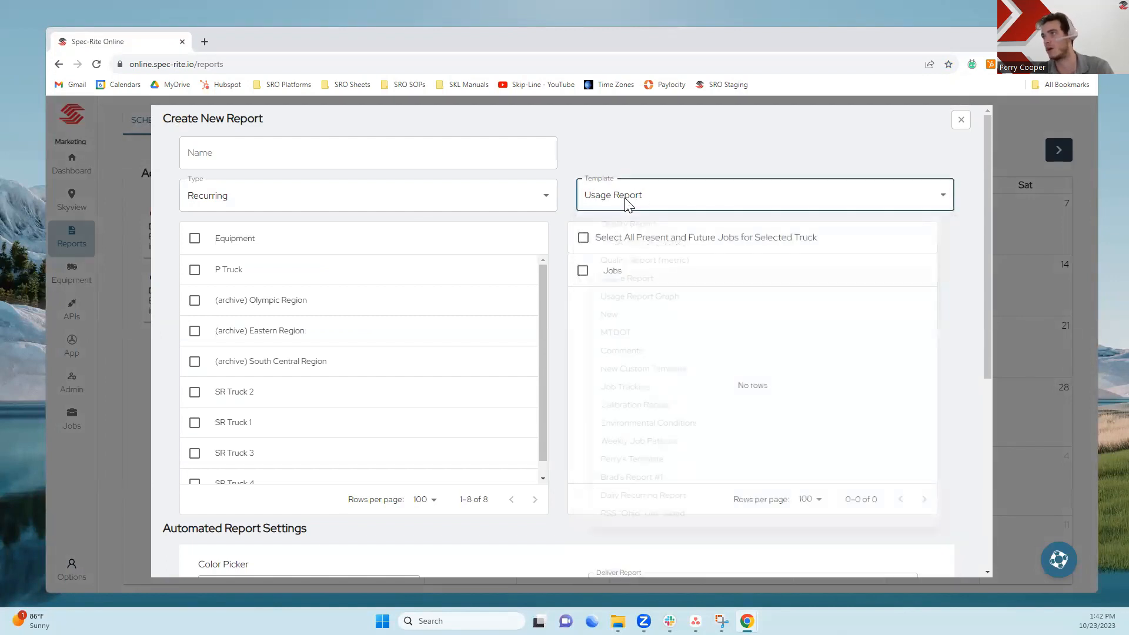
# - Name the new report "Daily Example"
pyautogui.click(311, 160)
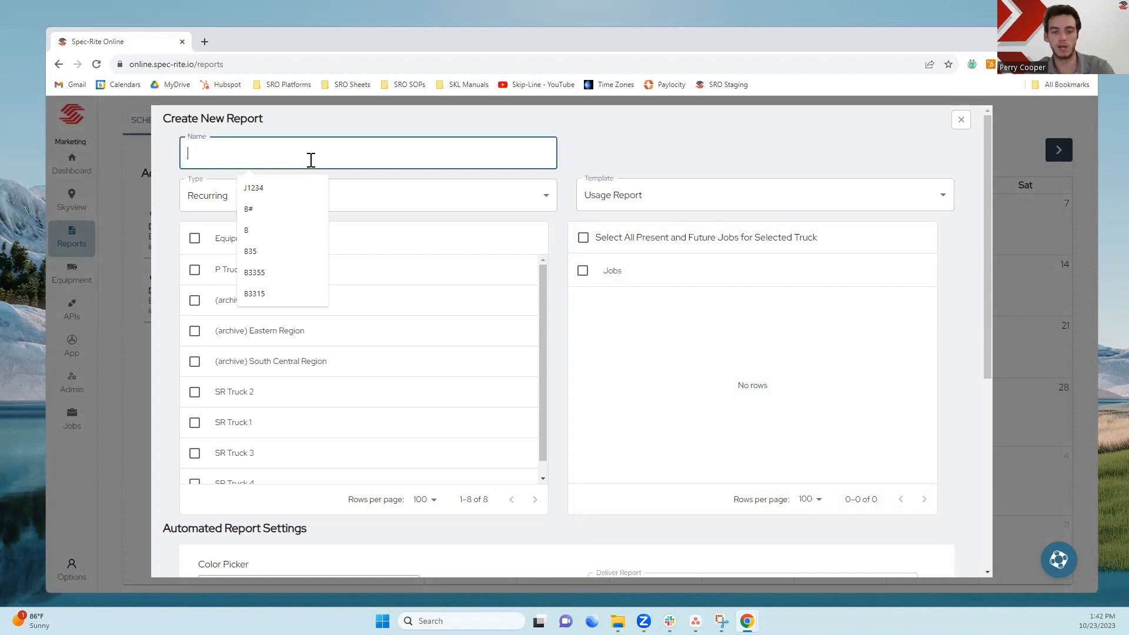
pyautogui.write('Daily Exa')
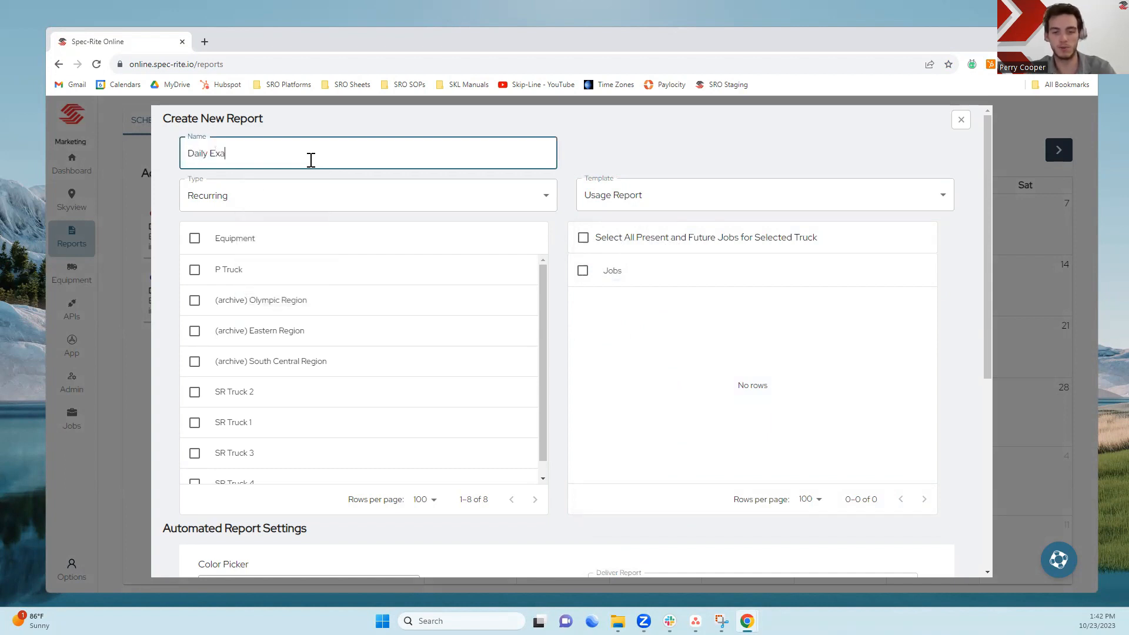
pyautogui.write('mpl e')
pyautogui.press('BackSpace')
pyautogui.press('BackSpace')
pyautogui.write('e')
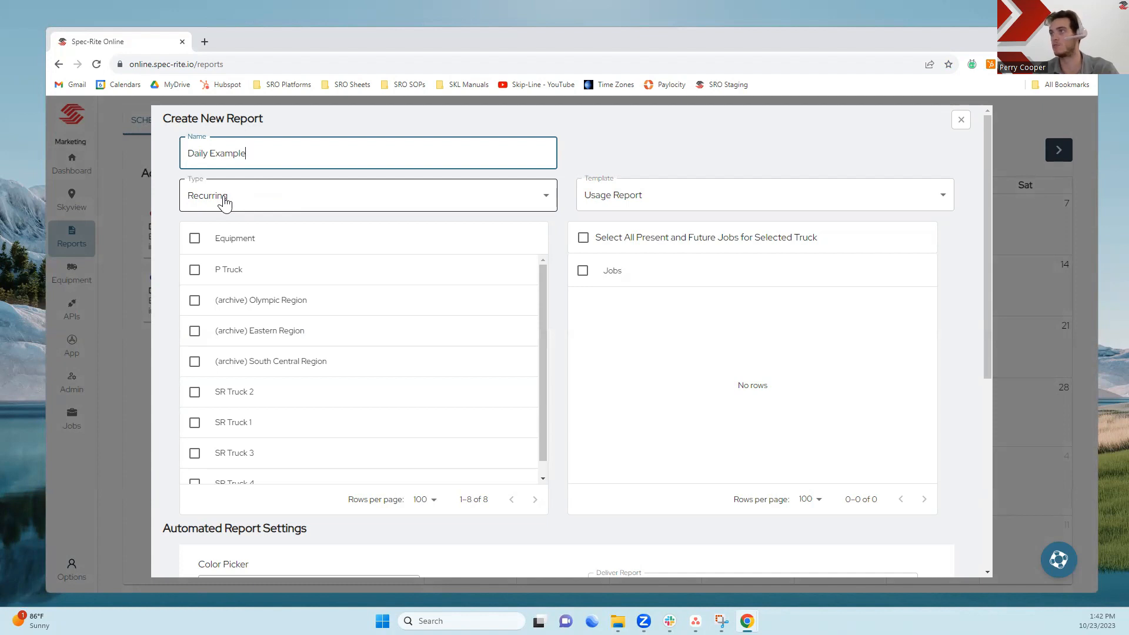
# - Select only P Truck as the report's equipment and include all its present and future jobs
pyautogui.click(194, 269)
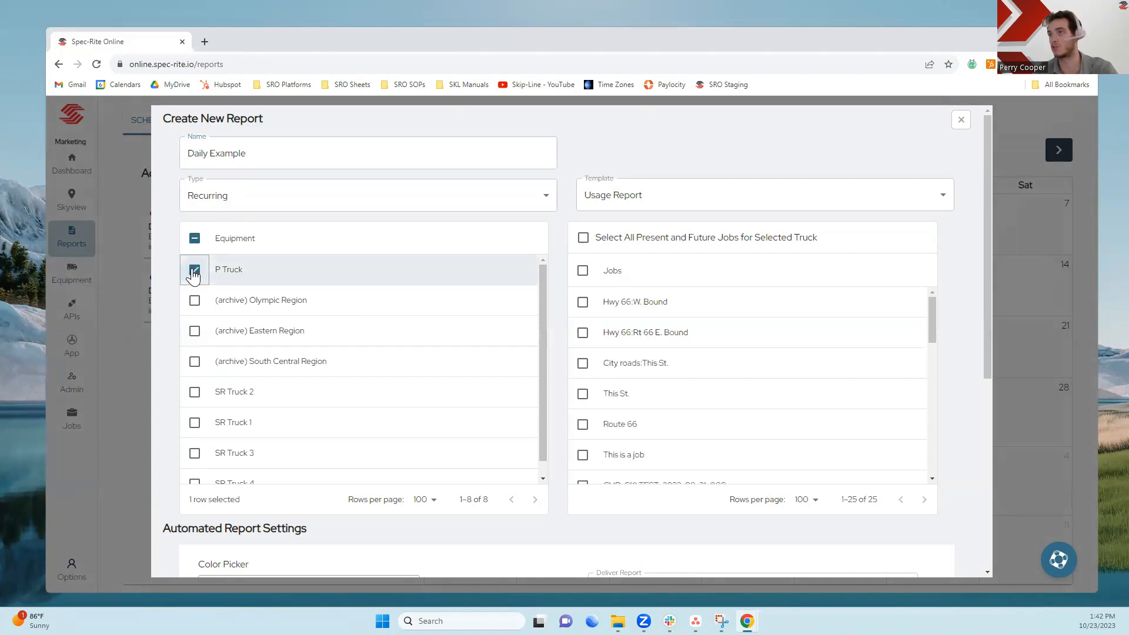
pyautogui.click(194, 239)
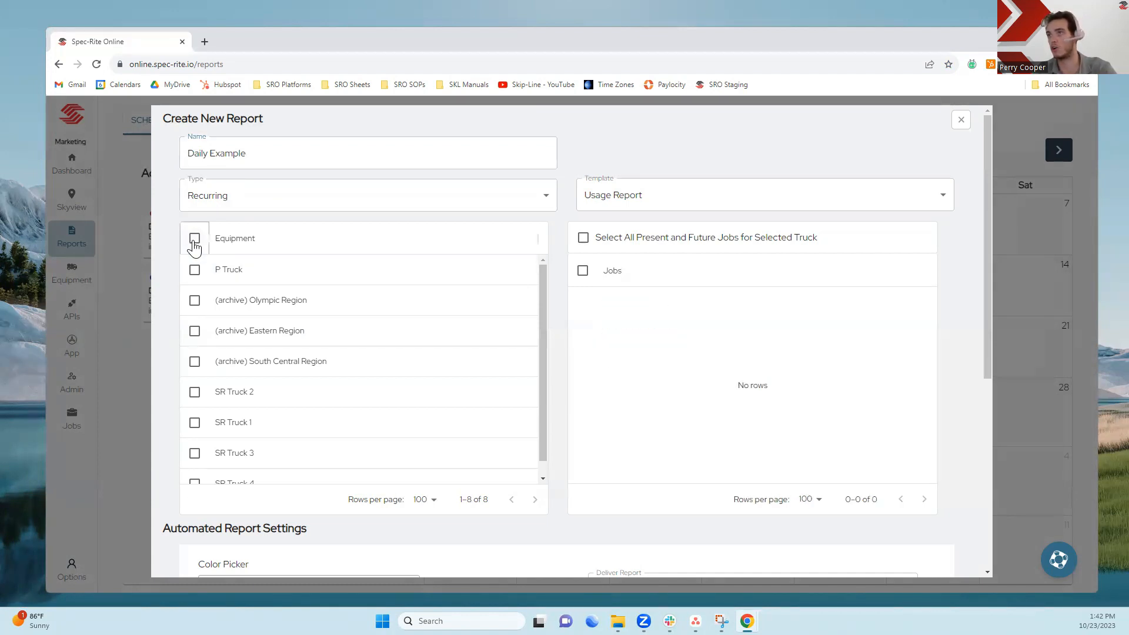
pyautogui.click(194, 239)
pyautogui.click(194, 240)
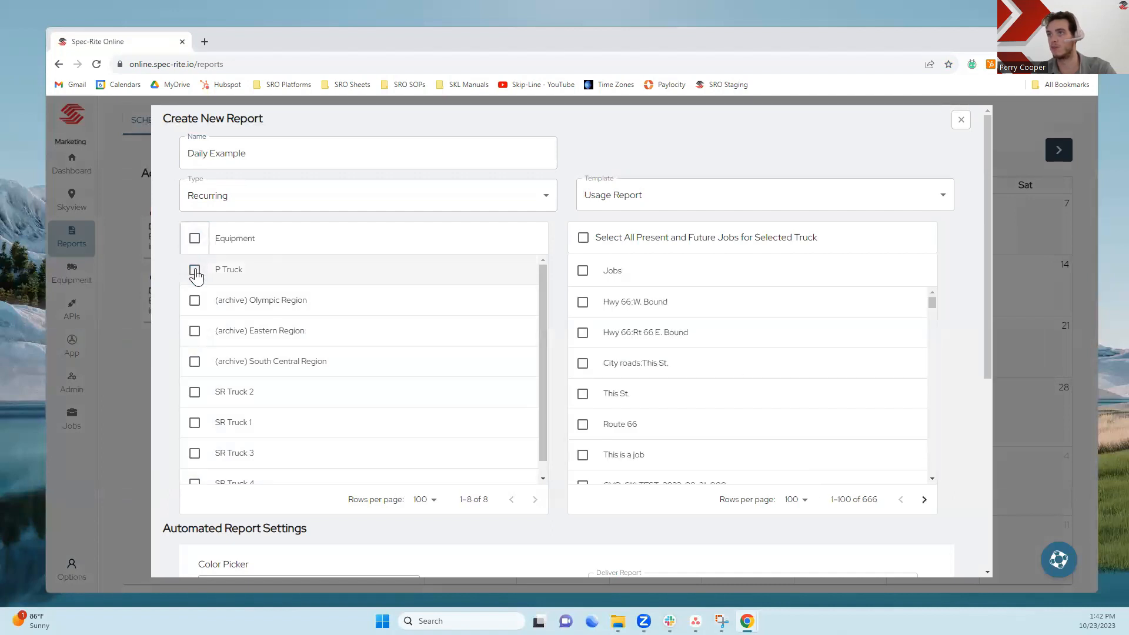
pyautogui.click(194, 270)
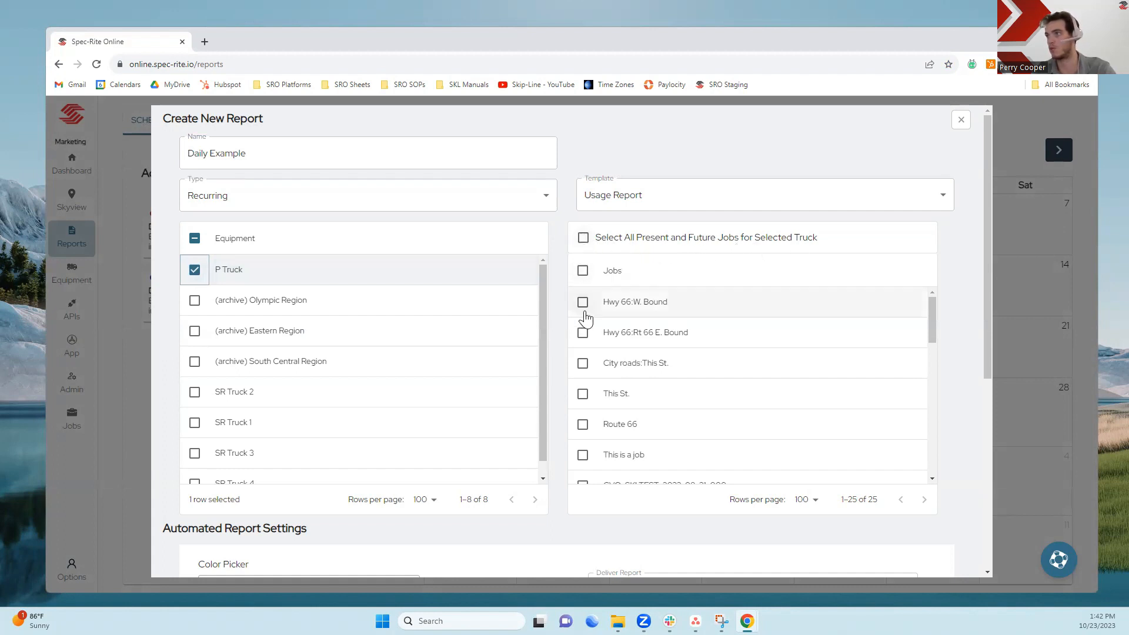
pyautogui.click(583, 240)
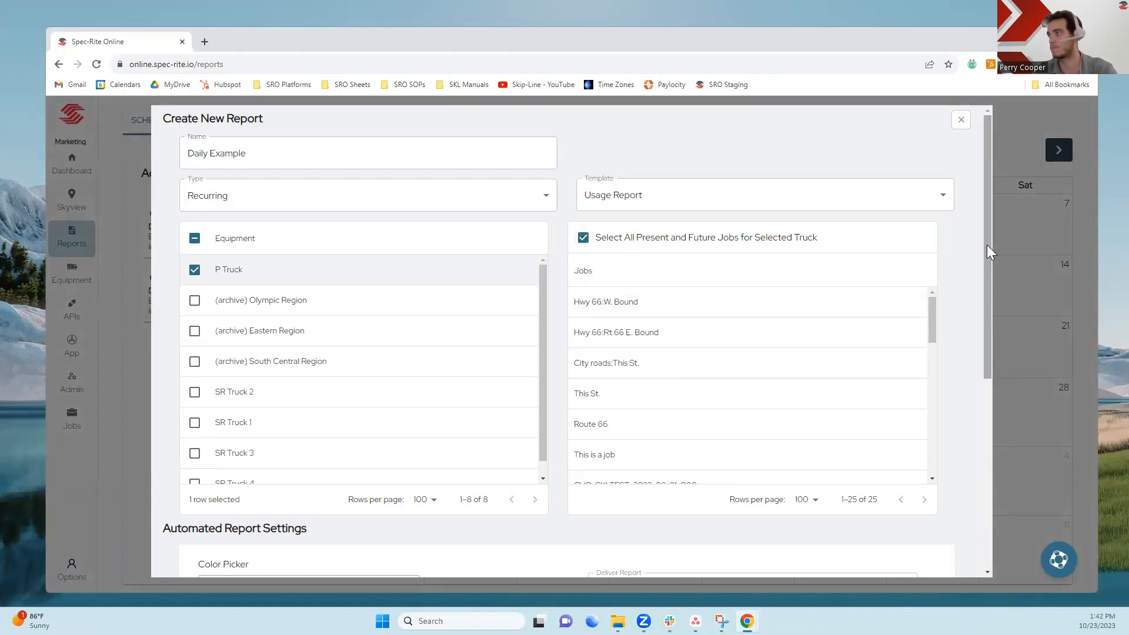
# - In the automated report settings, choose green as the calendar color and run the report daily
pyautogui.moveTo(986, 244); pyautogui.dragTo(958, 403)
pyautogui.scroll(-2, 961, 410)
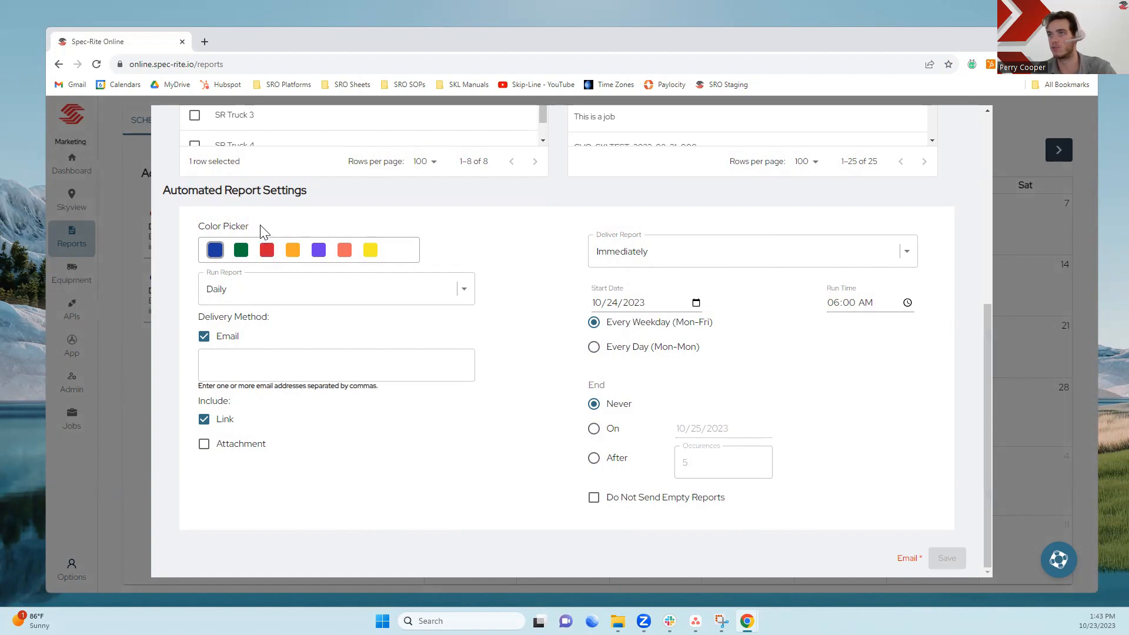
pyautogui.click(241, 250)
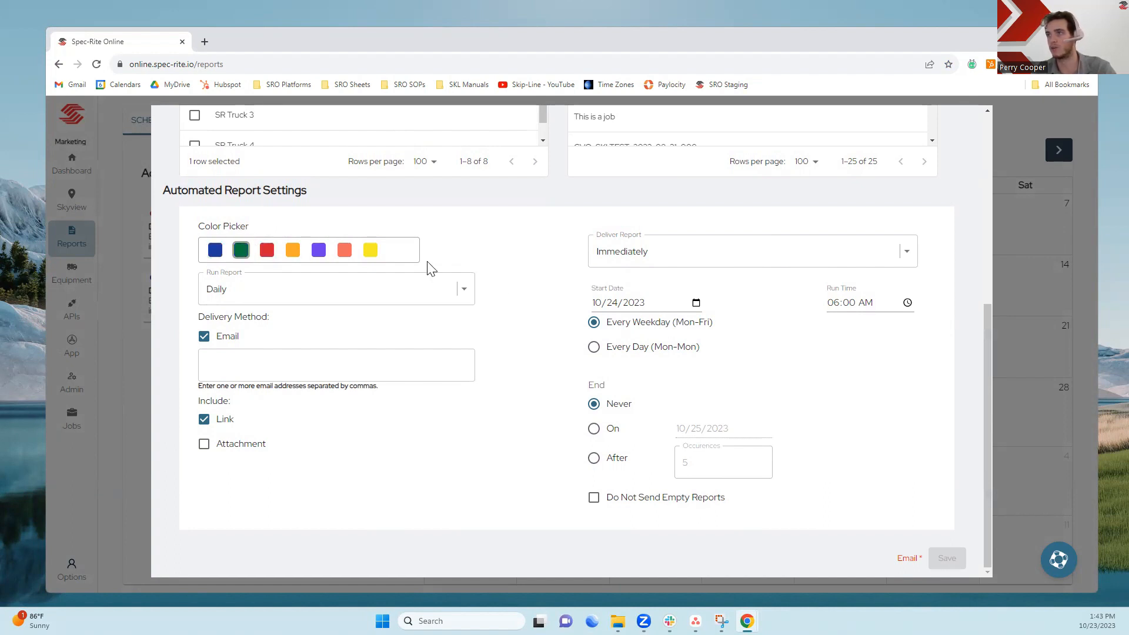
pyautogui.click(464, 297)
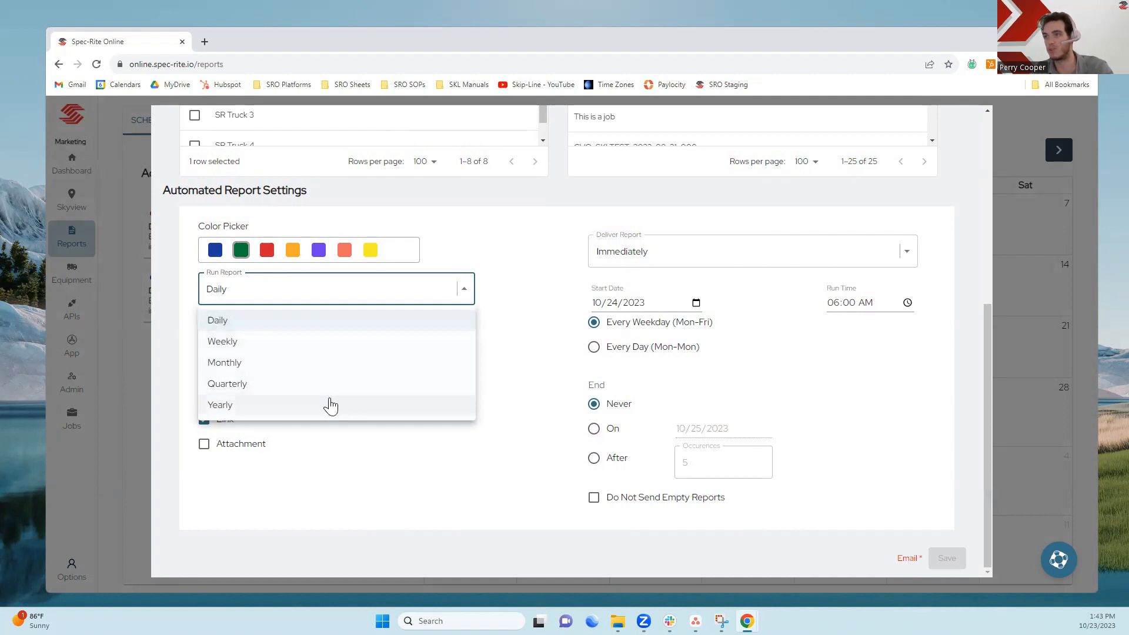
pyautogui.click(327, 330)
# - Enter the recipient's email address and include a PDF attachment instead of a link
pyautogui.click(307, 370)
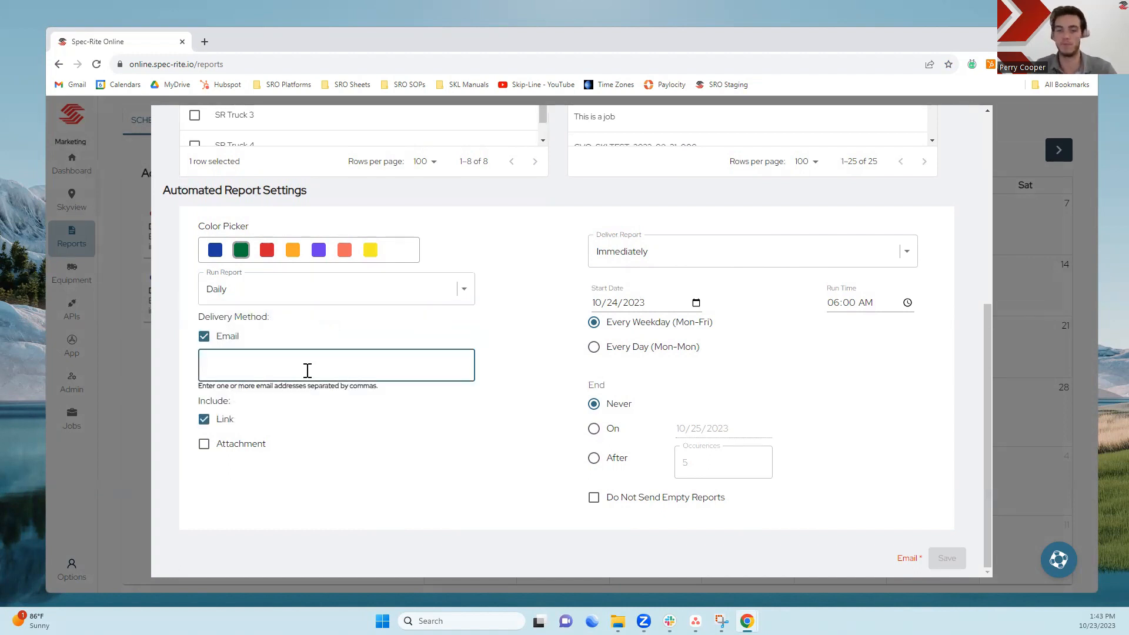
pyautogui.write('test@test.com')
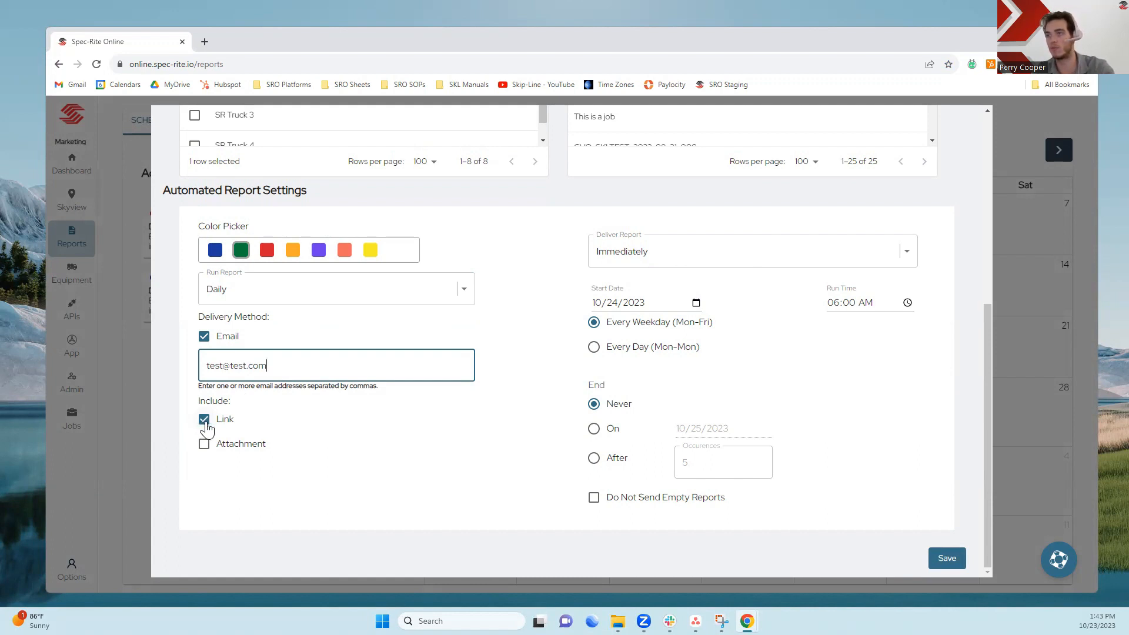
pyautogui.click(204, 421)
pyautogui.click(204, 447)
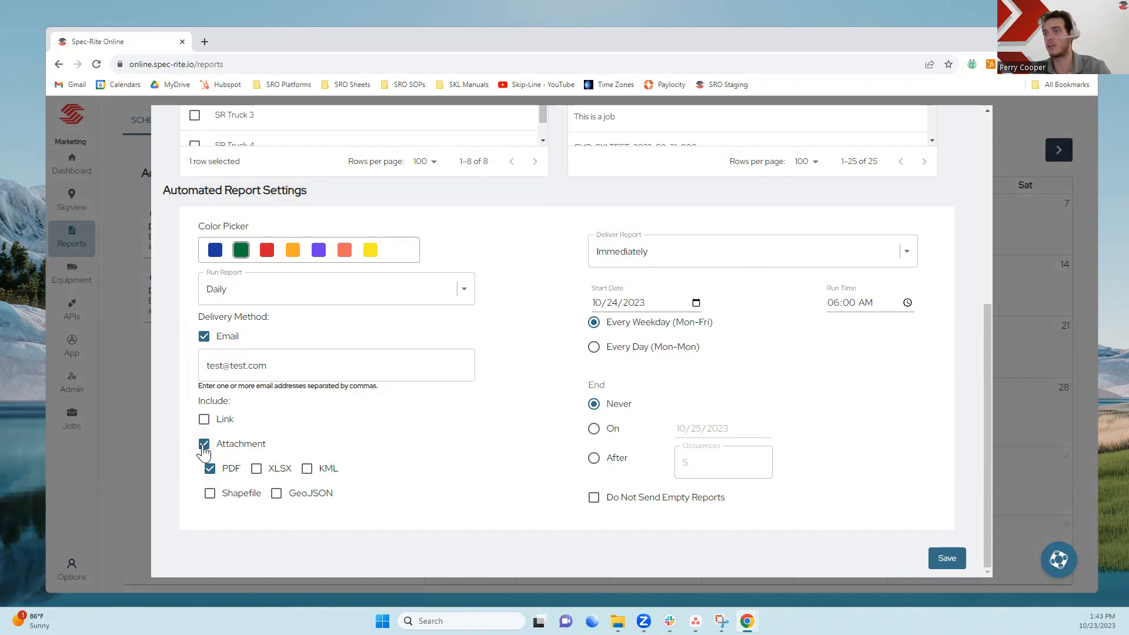
# - Set immediate delivery every weekday (Mon-Fri) with empty reports not sent, and save the report
pyautogui.click(789, 256)
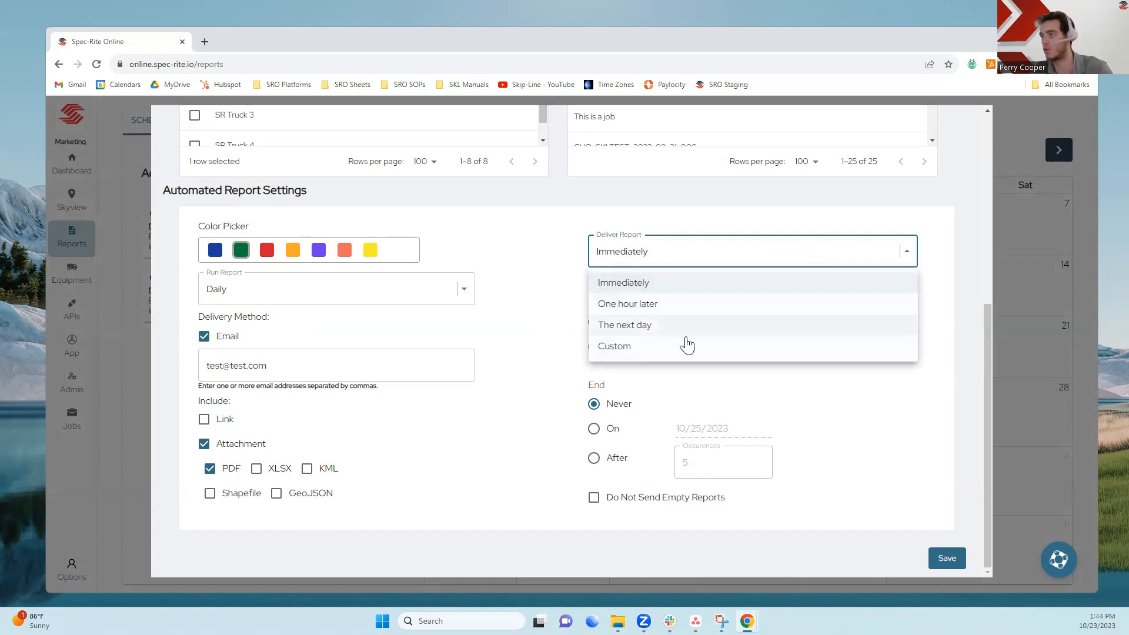
pyautogui.click(678, 285)
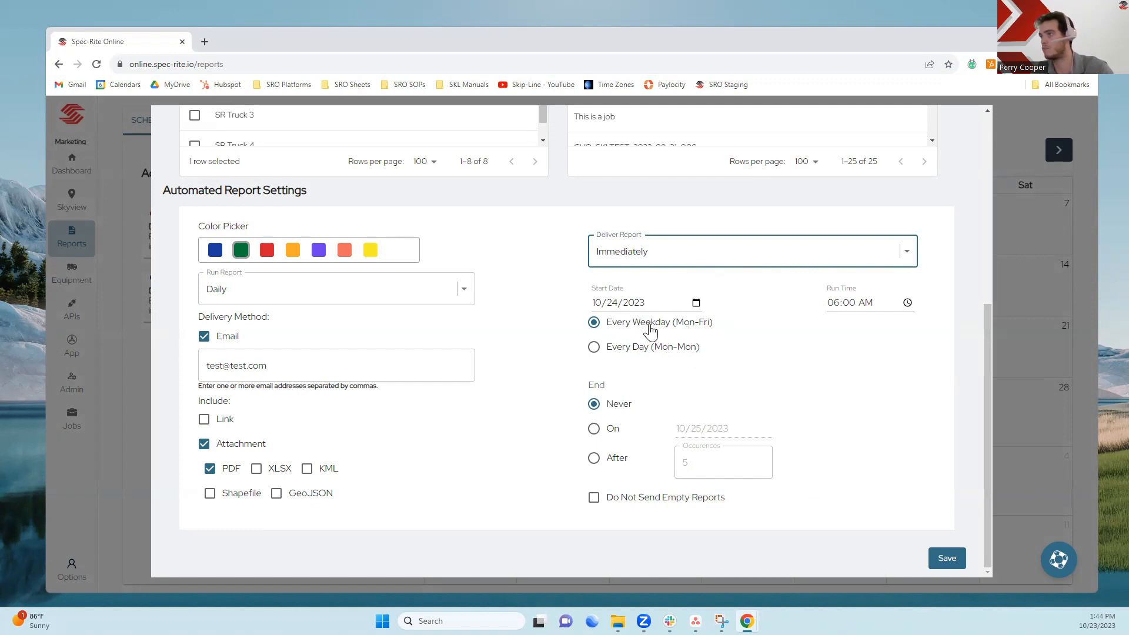
pyautogui.click(626, 325)
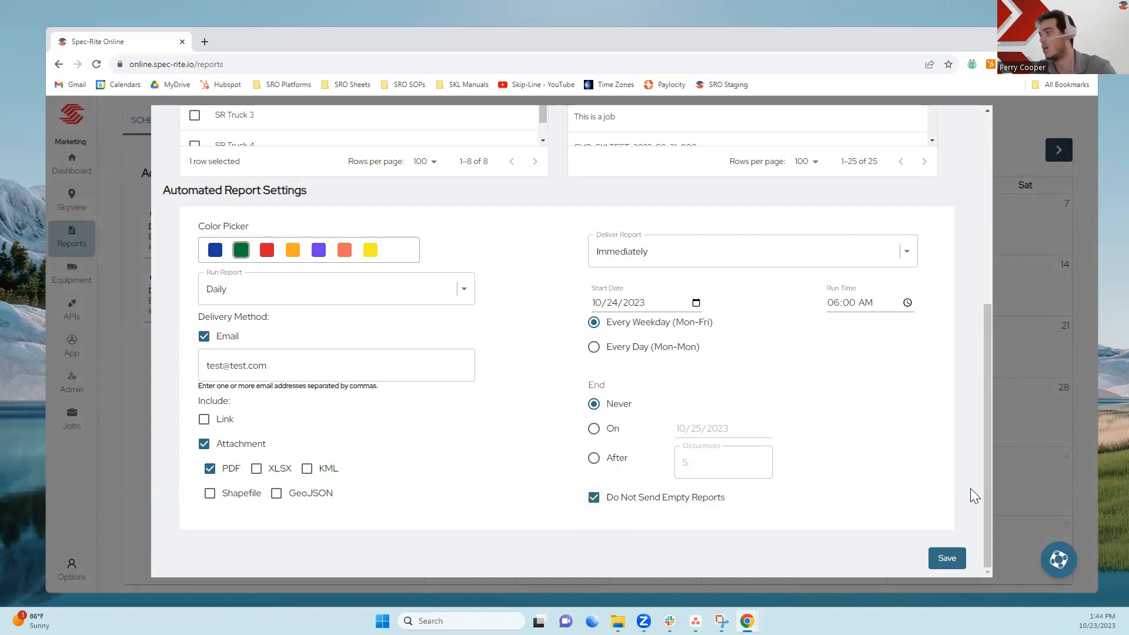
pyautogui.click(946, 559)
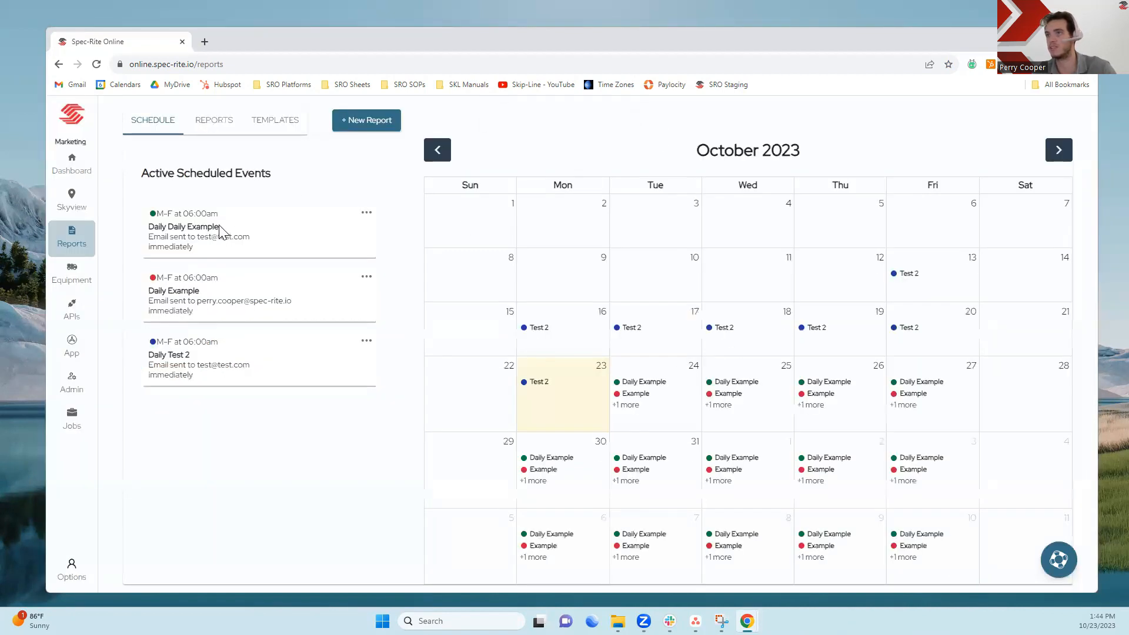
# - Examine the new report's schedule entry and the full list of reports scheduled for October 24, 2023
pyautogui.moveTo(220, 230); pyautogui.dragTo(168, 233)
pyautogui.click(201, 438)
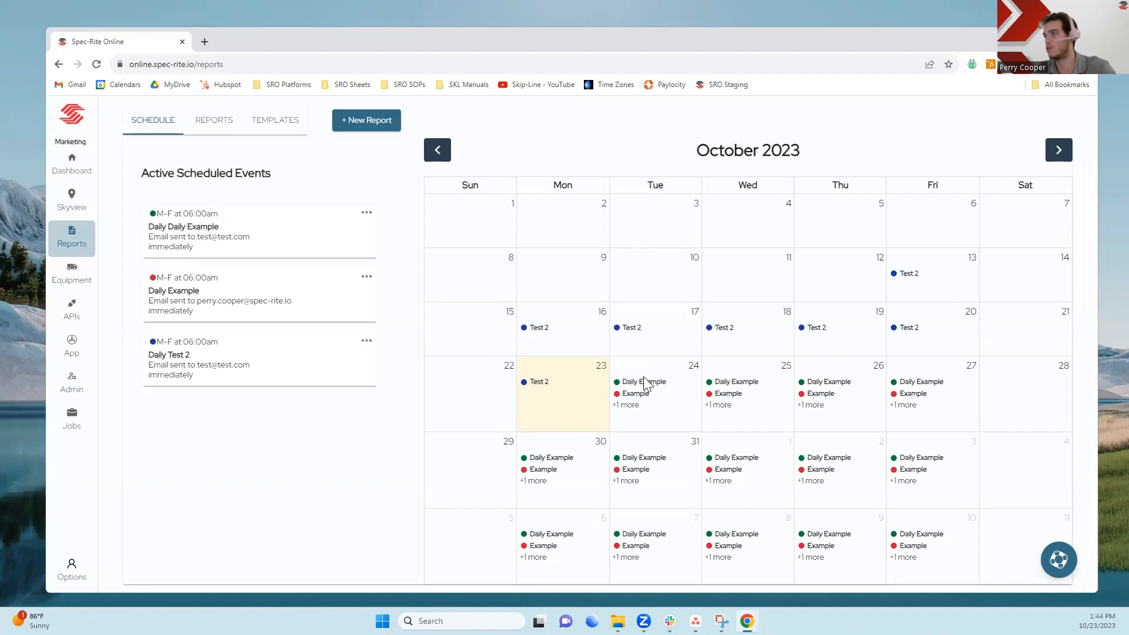
pyautogui.click(636, 411)
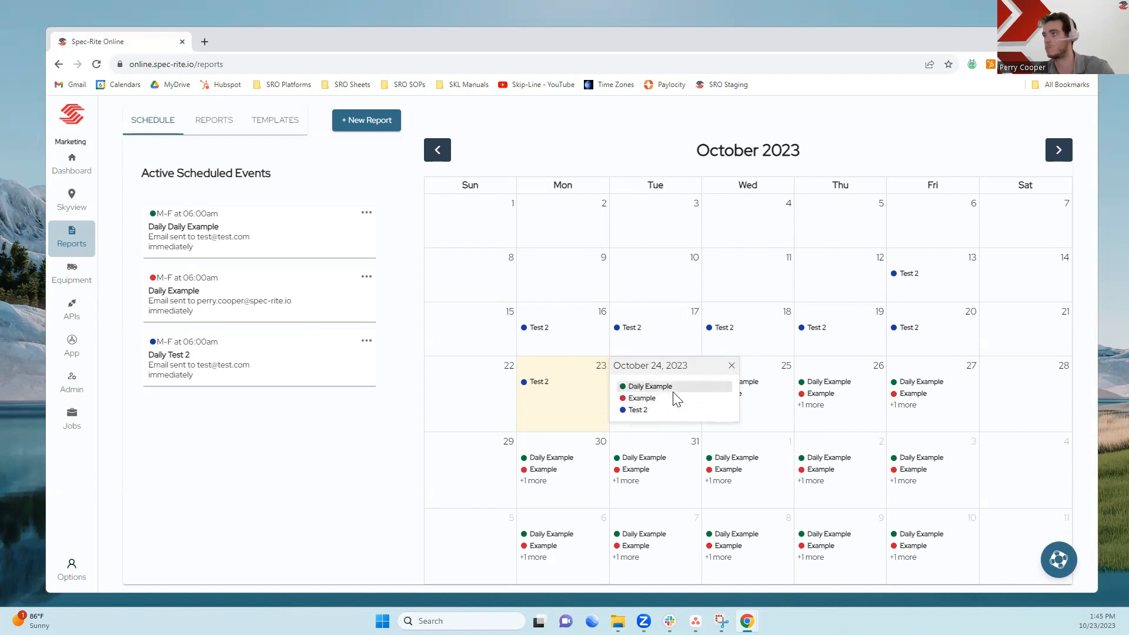
pyautogui.click(348, 455)
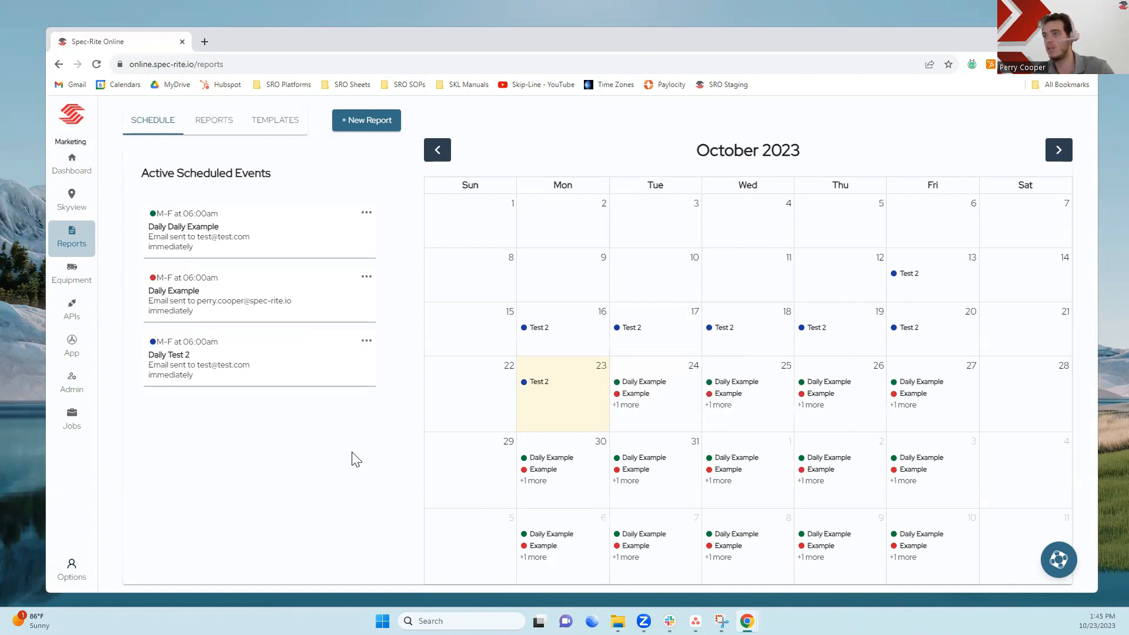